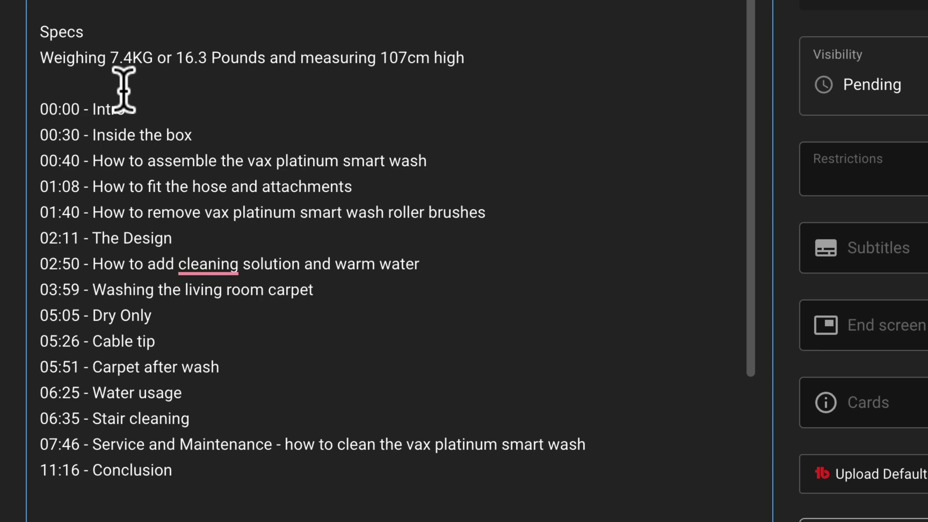
# Step: Insert an extra line break between the Specs text and the 00:00 Intro chapter in the video description
pyautogui.click(124, 90)
pyautogui.press('Return')
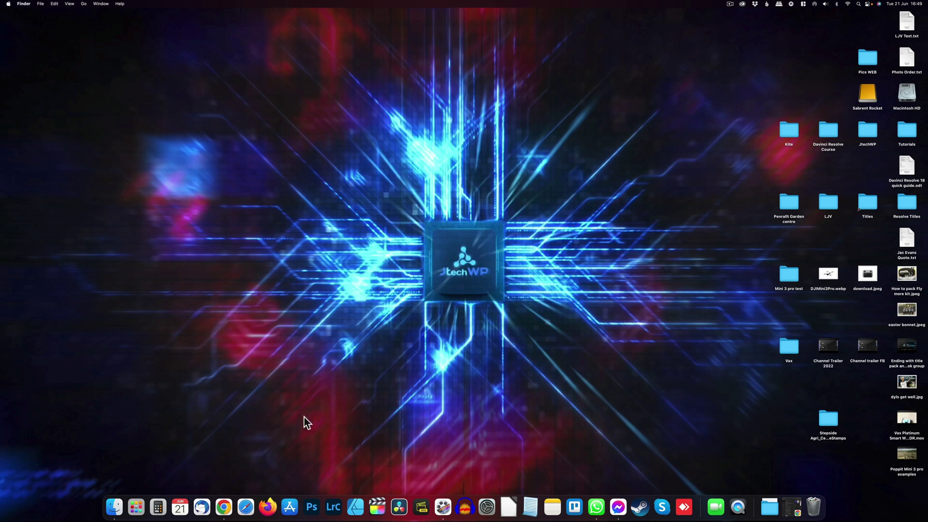
# Step: Switch to the App Store, search for "creators best friend" and close the store window
pyautogui.click(290, 505)
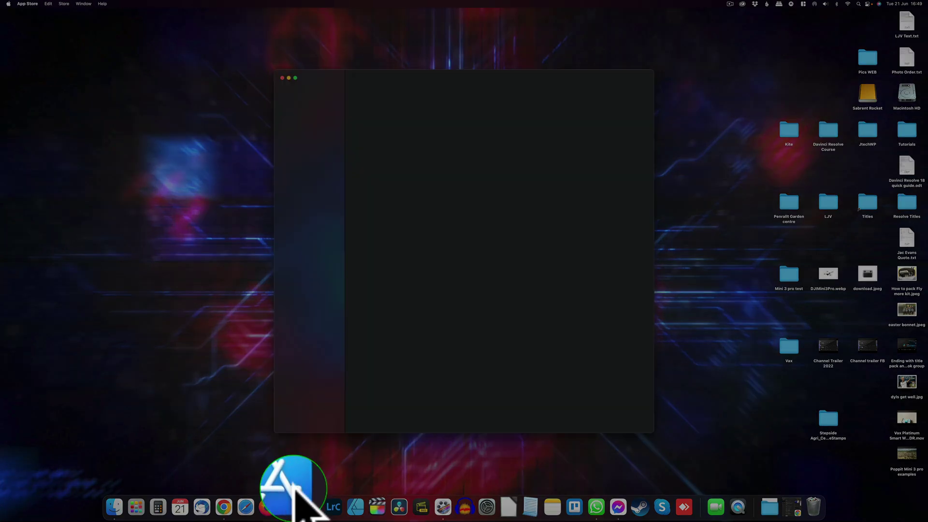
pyautogui.click(308, 91)
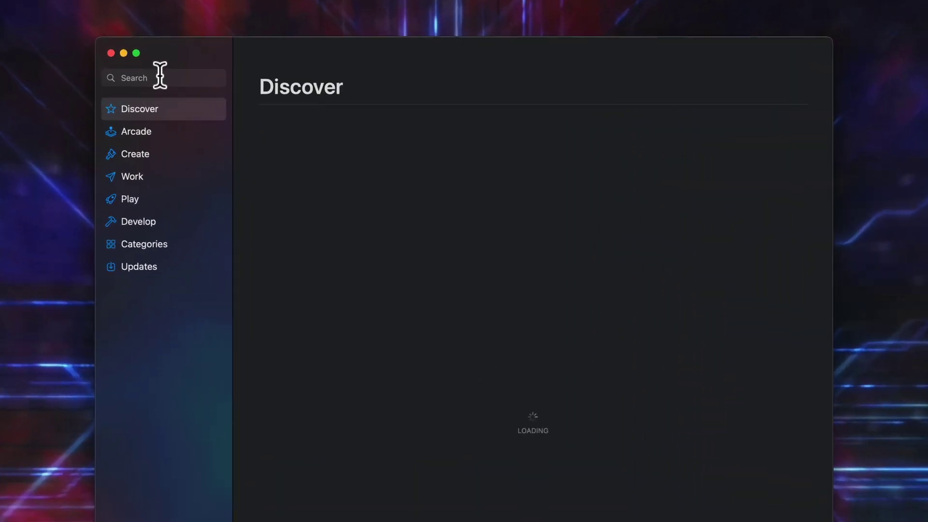
pyautogui.write('creators best friend')
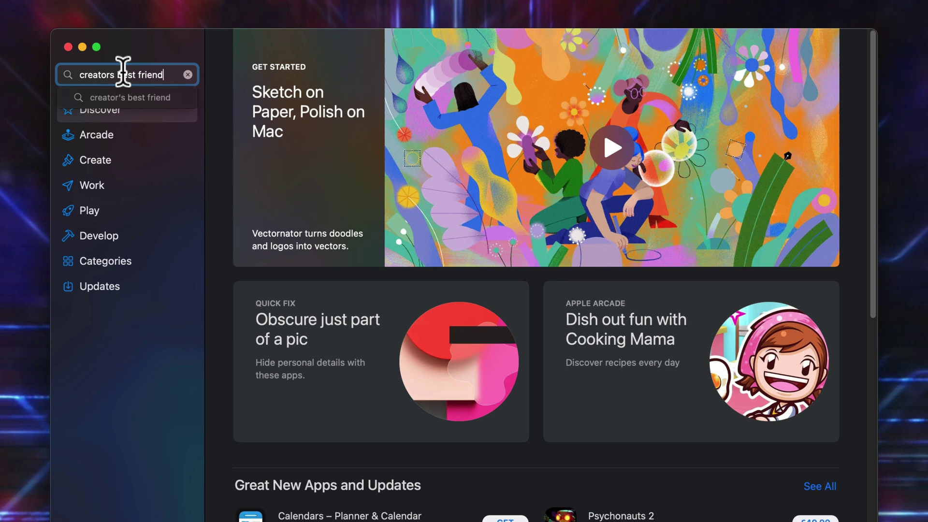
pyautogui.press('Return')
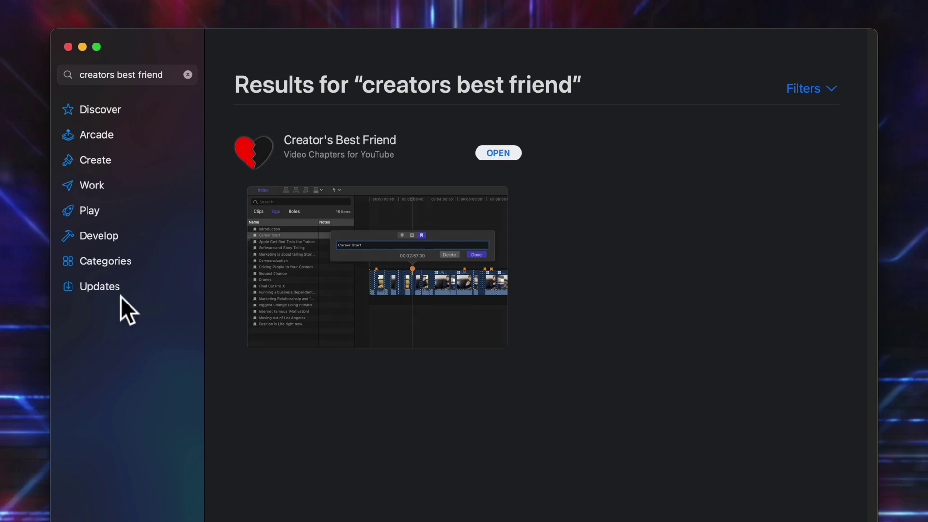
pyautogui.click(68, 46)
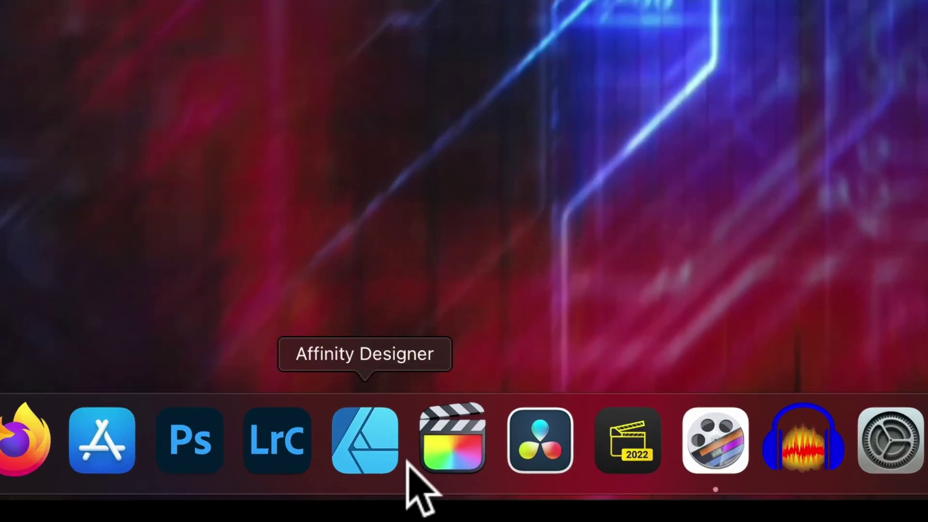
# Step: Switch to Final Cut Pro and inspect the chapter marker at the start of the 04 assemble clip
pyautogui.click(377, 508)
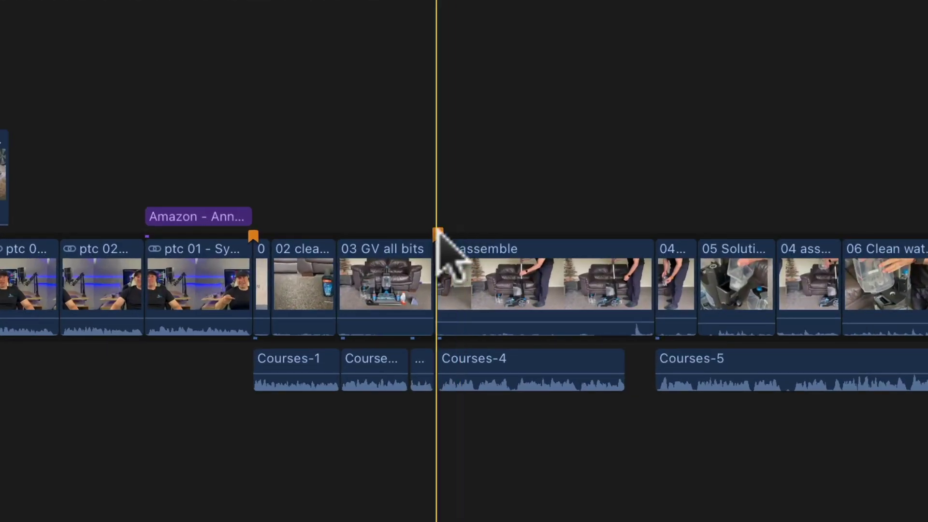
pyautogui.doubleClick(438, 235)
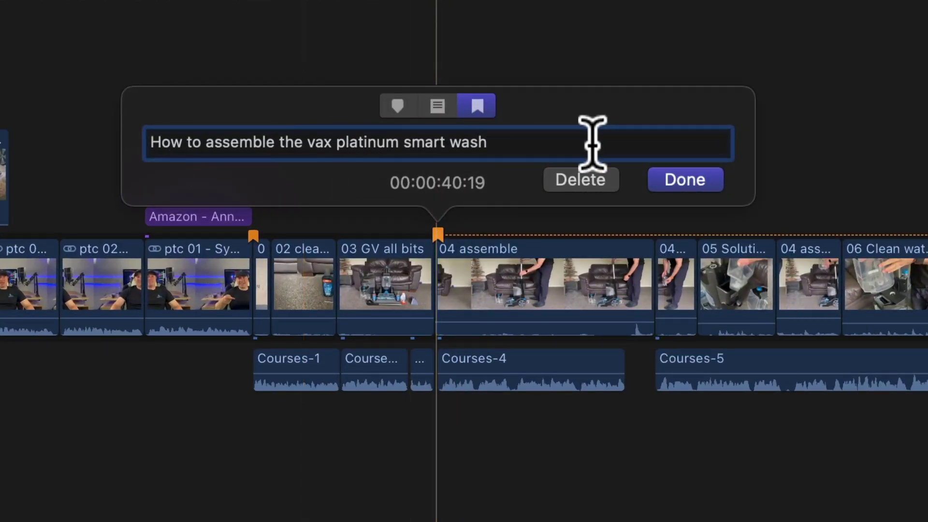
pyautogui.click(710, 182)
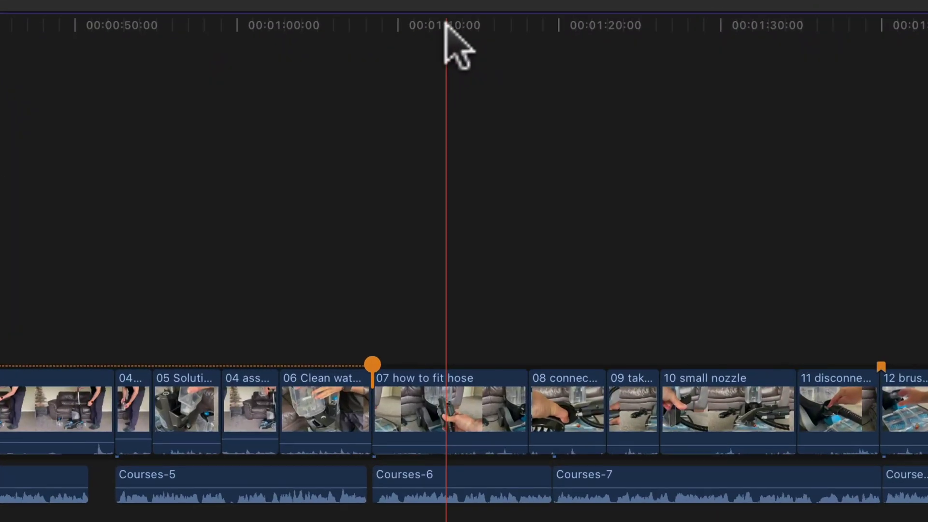
# Step: Add a marker at 00:01:13:02 on the 07 how to fit hose clip, make it a chapter marker and name it Hose
pyautogui.click(446, 22)
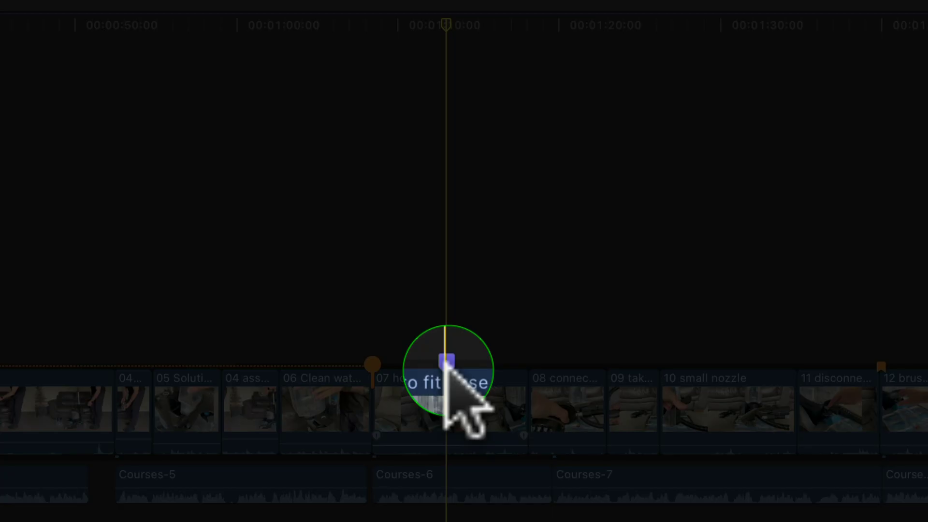
pyautogui.doubleClick(447, 364)
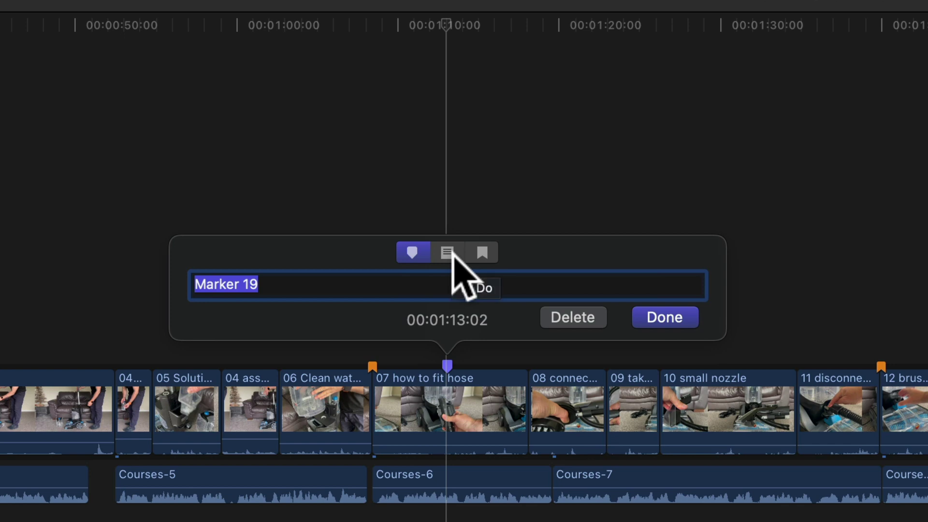
pyautogui.click(483, 252)
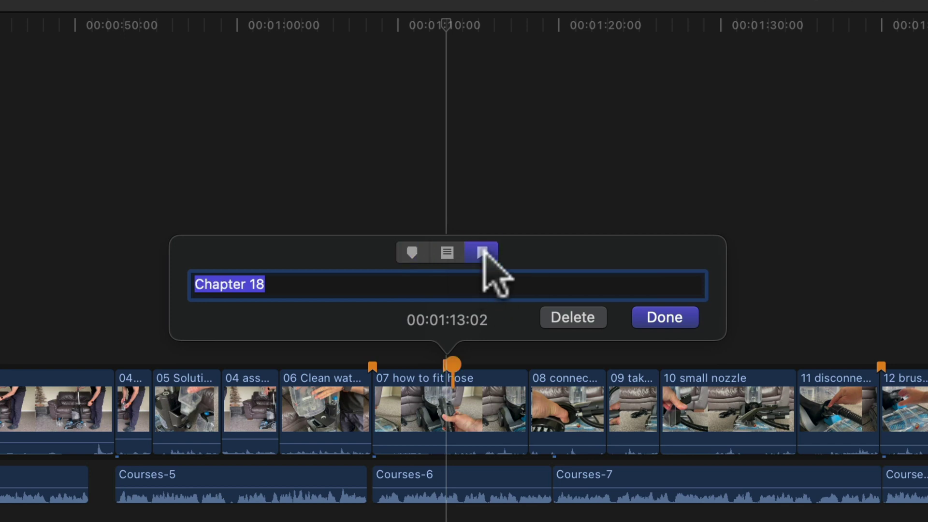
pyautogui.click(304, 288)
pyautogui.tripleClick(227, 291)
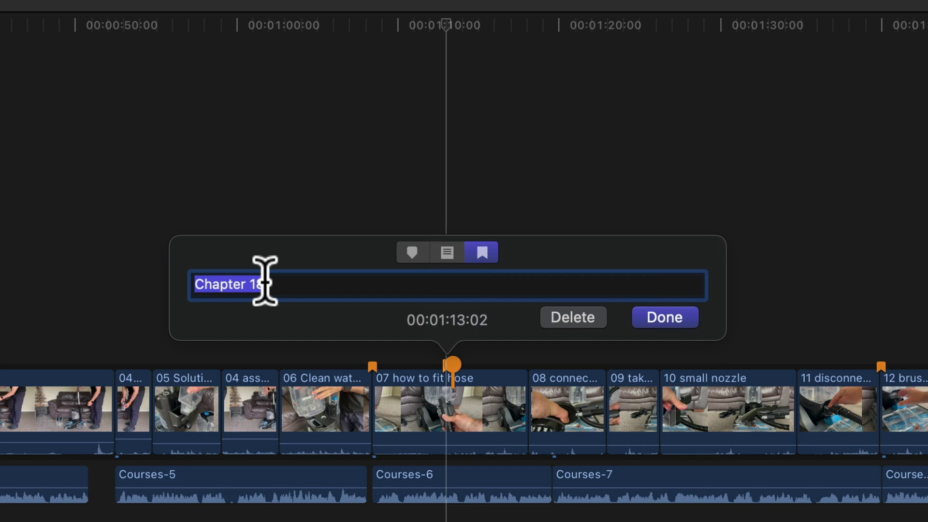
pyautogui.write('Hise')
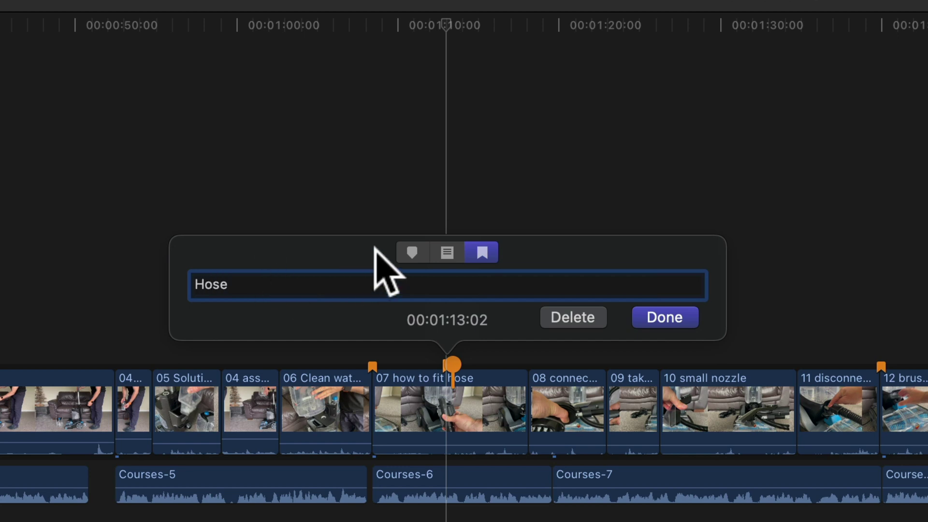
pyautogui.click(661, 319)
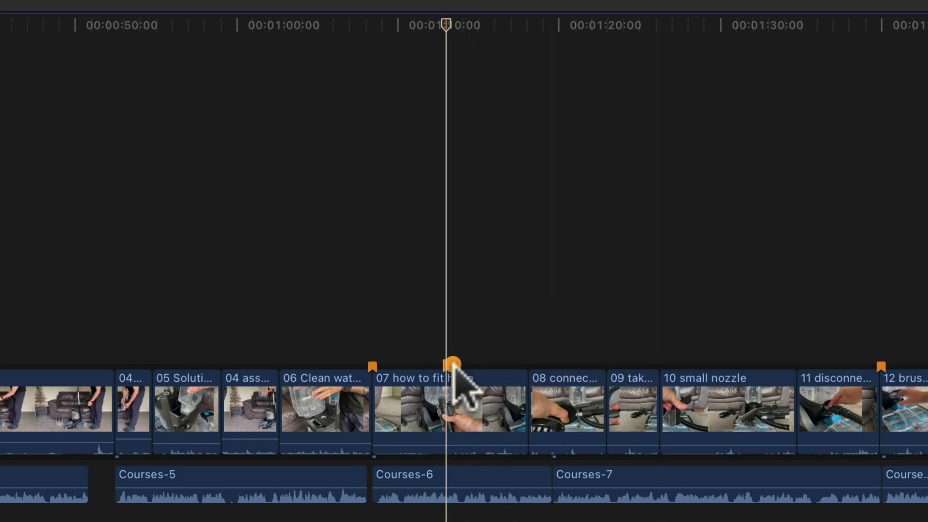
# Step: Move the Hose chapter's thumbnail pin to the 10 small nozzle clip and review the marker's name
pyautogui.moveTo(453, 367); pyautogui.dragTo(722, 366)
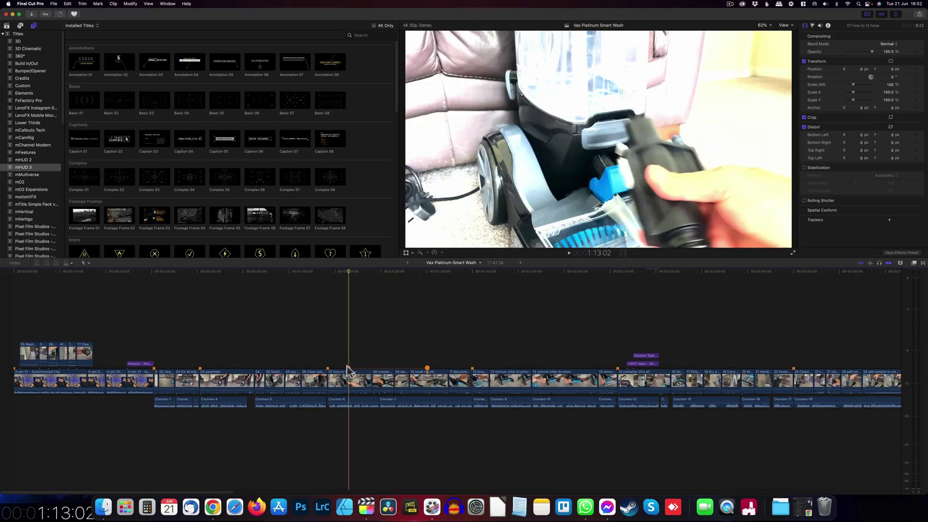
pyautogui.doubleClick(348, 368)
pyautogui.write('Hose')
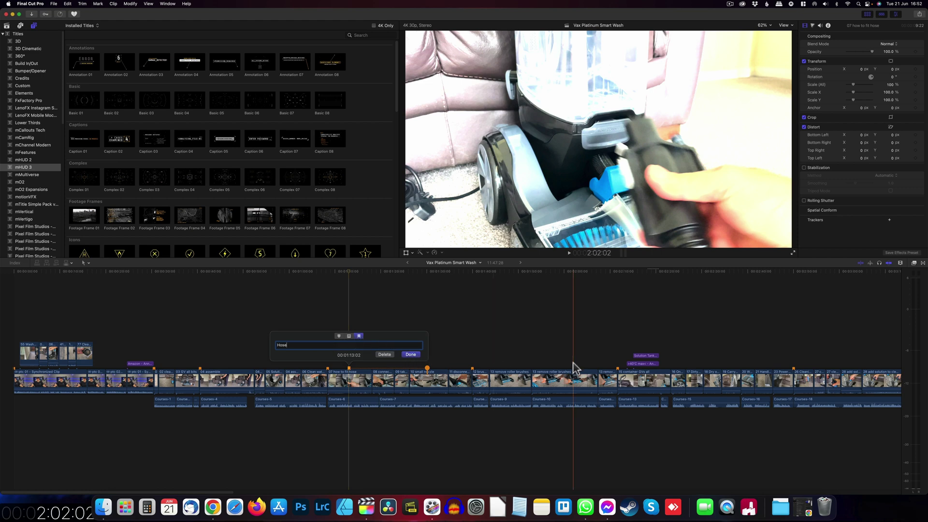
pyautogui.click(410, 355)
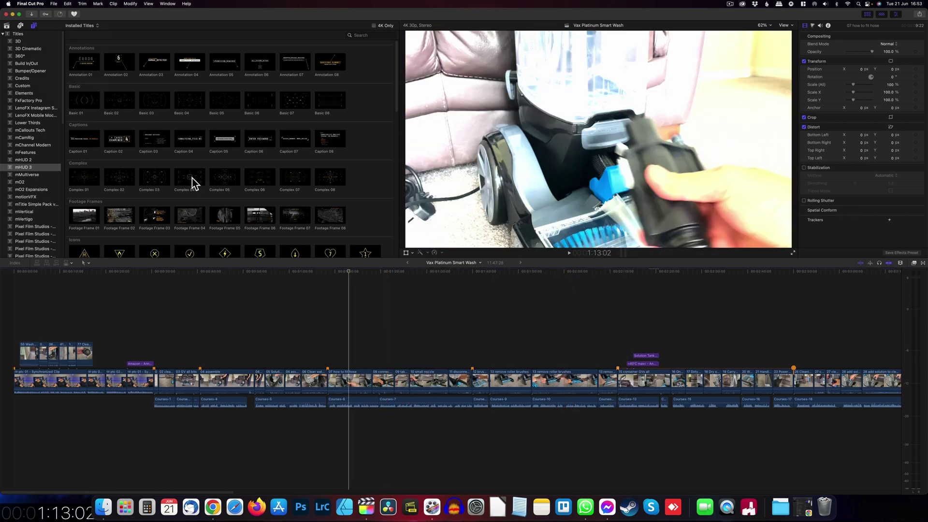
# Step: Export the project as Vax Platinum Smart Wash XML to the Desktop with General metadata and version 1.10, and minimise the editor window
pyautogui.click(55, 3)
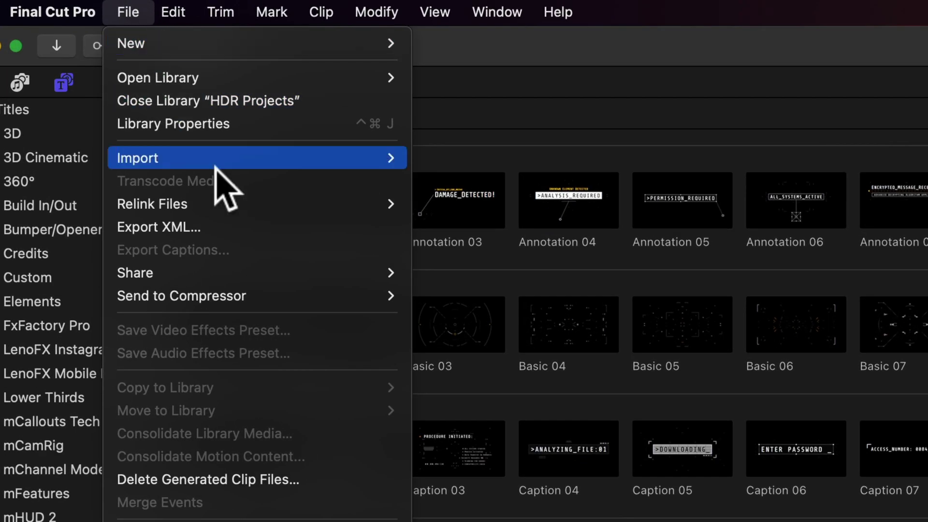
pyautogui.click(234, 225)
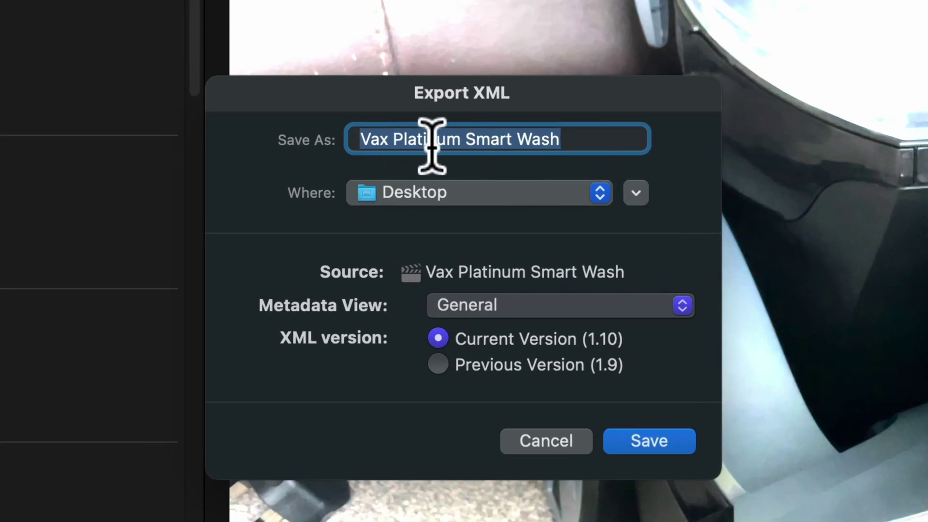
pyautogui.click(661, 436)
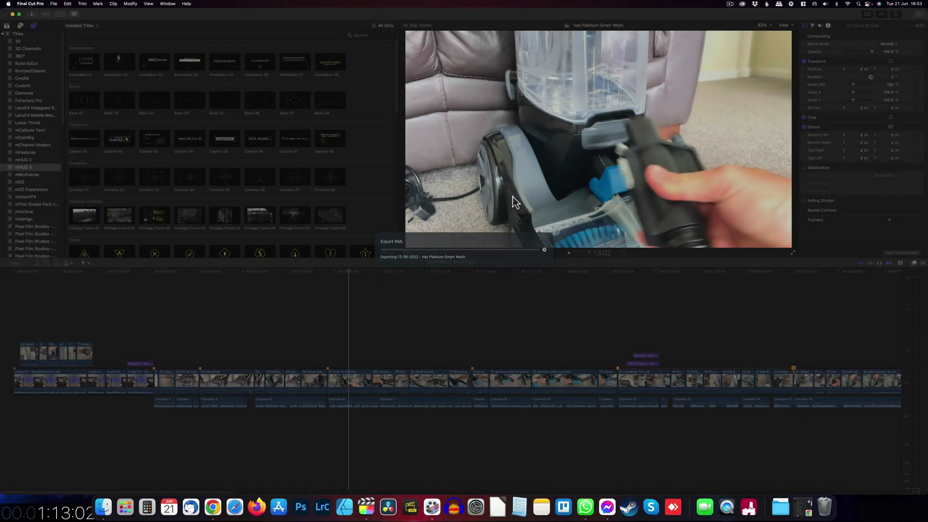
pyautogui.click(13, 15)
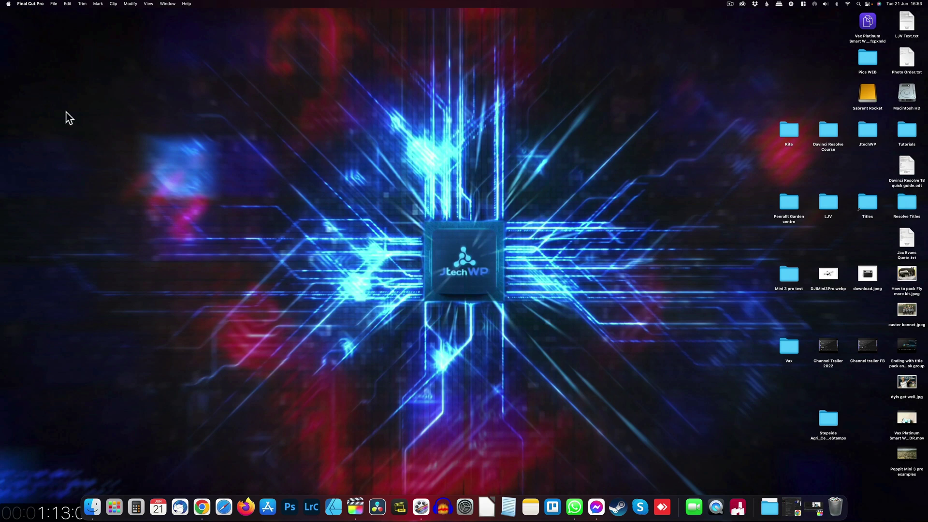
# Step: Switch to Creator's Best Friend and locate the exported Vax Platinum Smart Wash file on the desktop
pyautogui.click(114, 508)
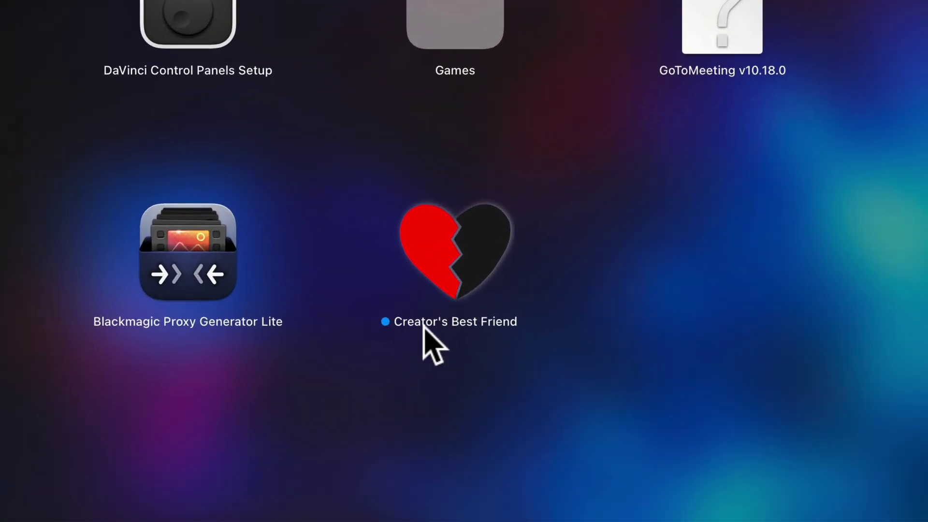
pyautogui.click(470, 267)
pyautogui.click(829, 167)
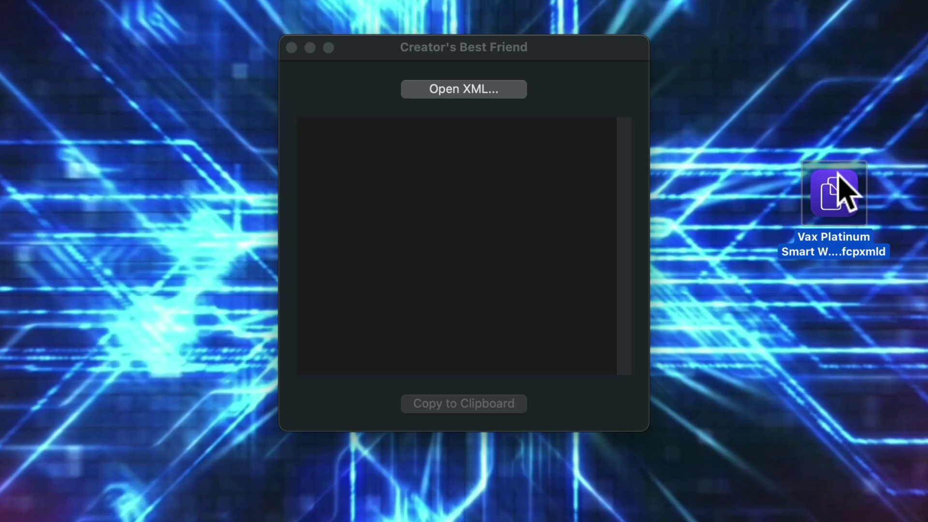
# Step: Load Vax Platinum Smart Wash.fcpxmld from the Desktop and dismiss the notice about short chapters
pyautogui.click(468, 92)
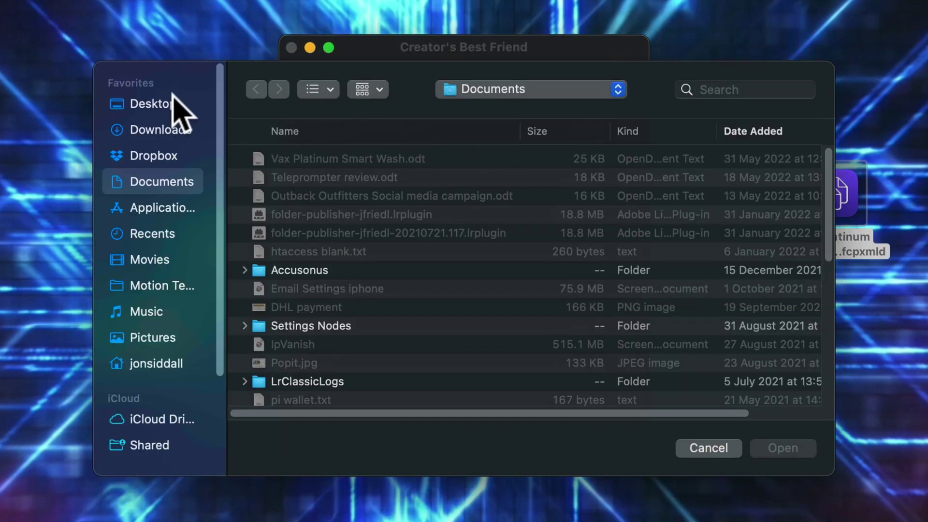
pyautogui.click(172, 104)
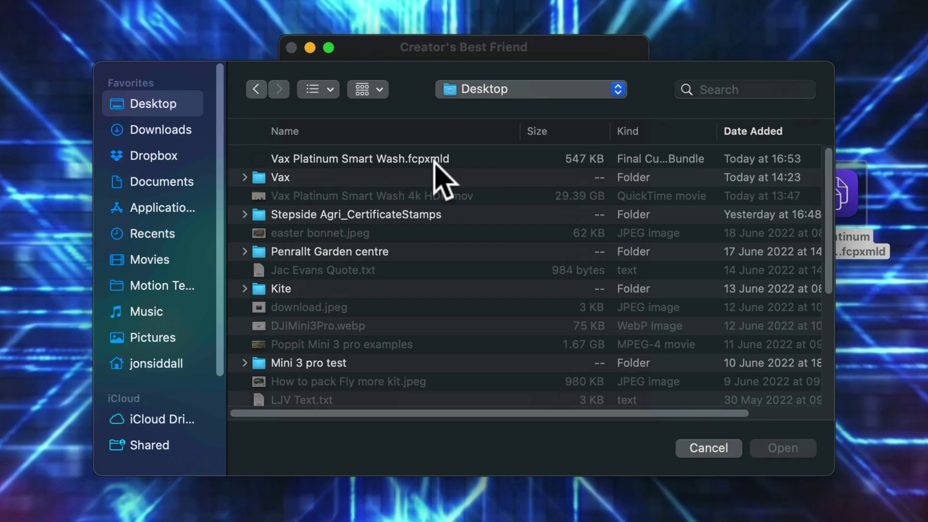
pyautogui.click(433, 163)
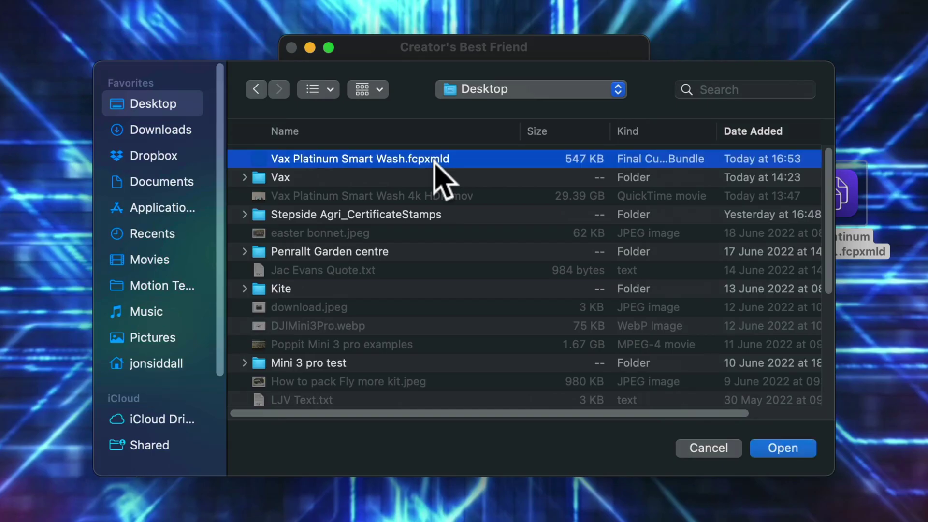
pyautogui.click(792, 449)
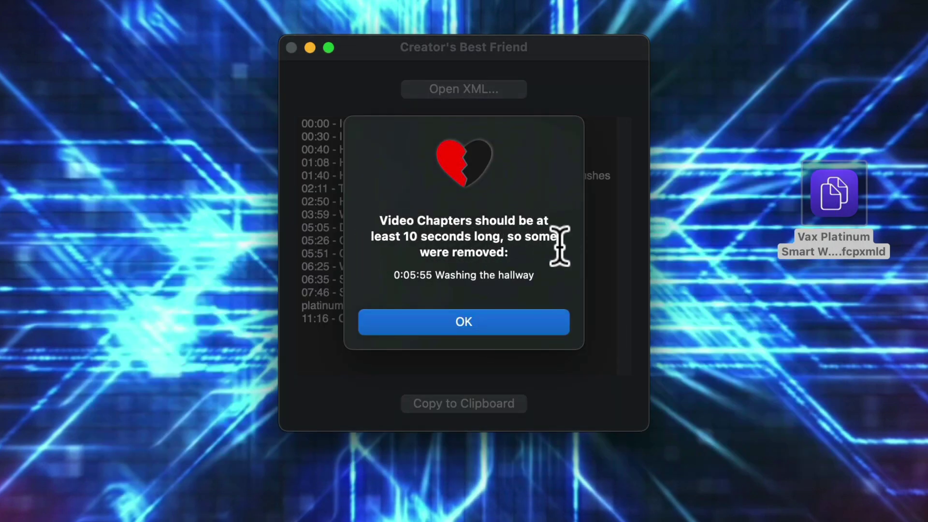
pyautogui.click(472, 323)
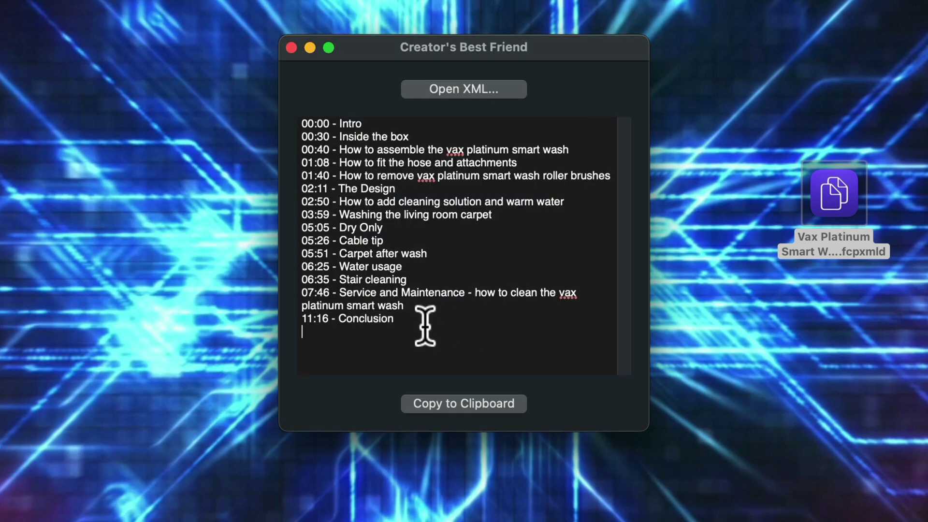
# Step: Copy the whole generated chapter list, switch to Google Chrome and paste it below the Specs text in the video description, spaced by blank lines
pyautogui.moveTo(426, 327); pyautogui.dragTo(273, 115)
pyautogui.hotkey('ctrl', 'c')
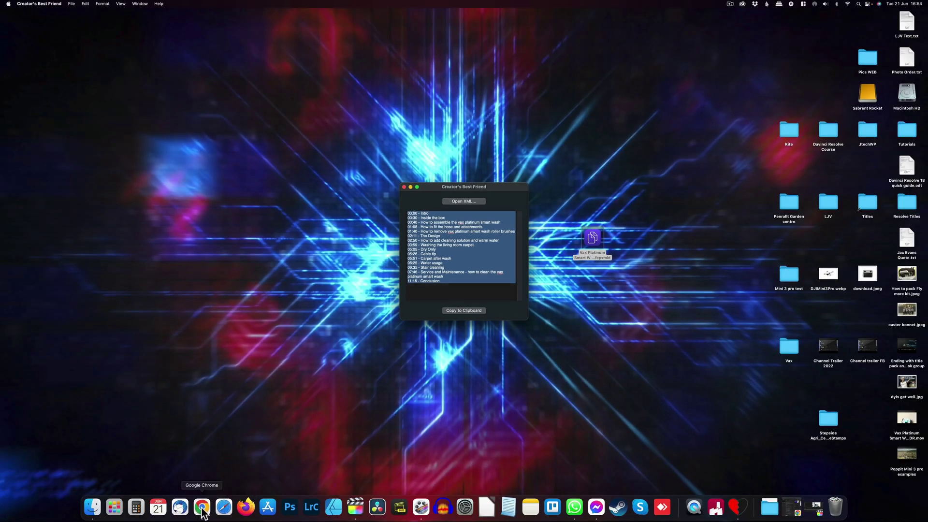
pyautogui.click(202, 507)
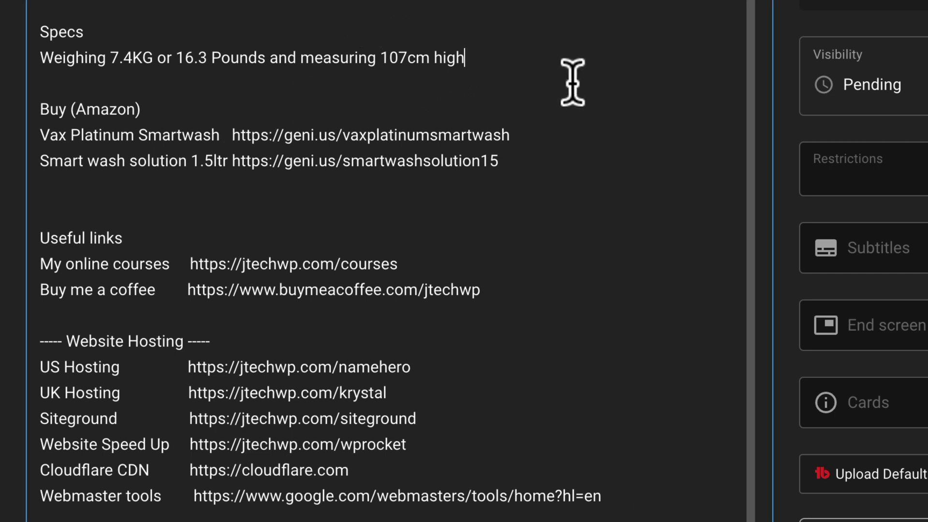
pyautogui.press('Return')
pyautogui.press('Return')
pyautogui.hotkey('ctrl', 'v')
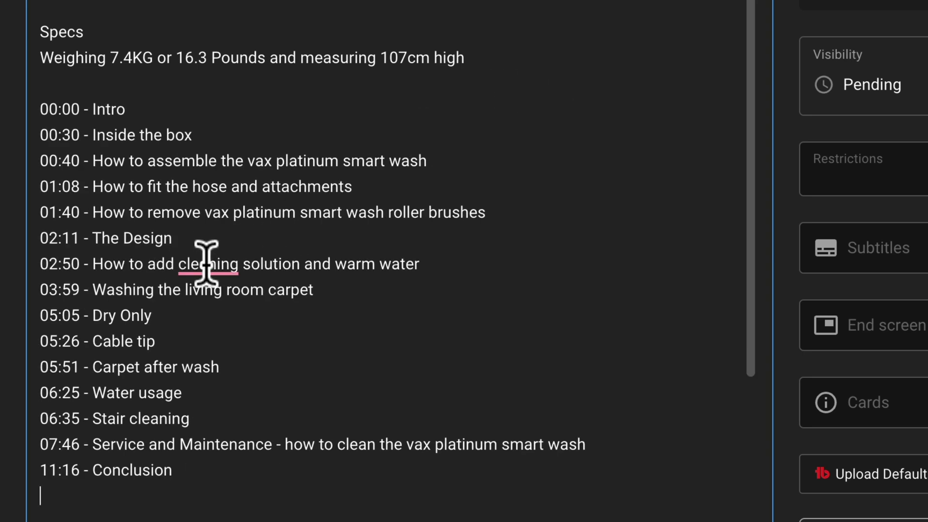
pyautogui.click(123, 86)
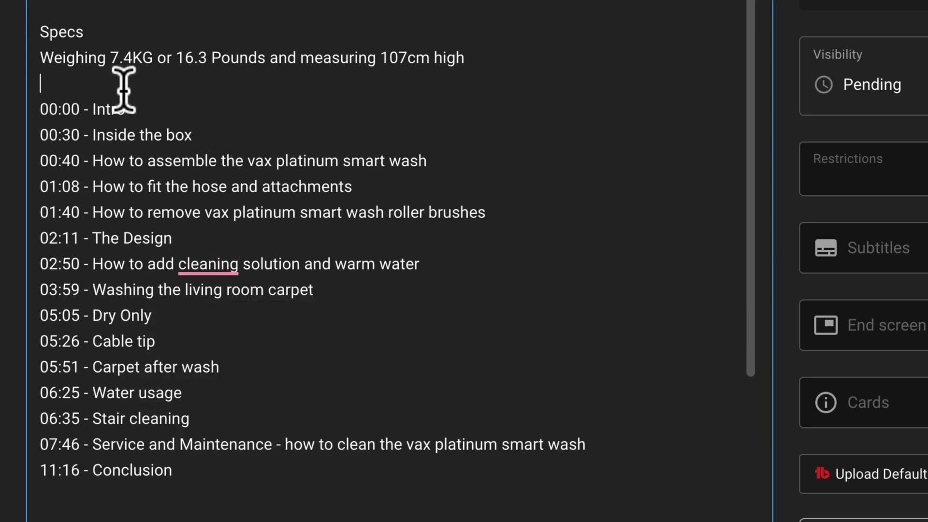
pyautogui.press('Return')
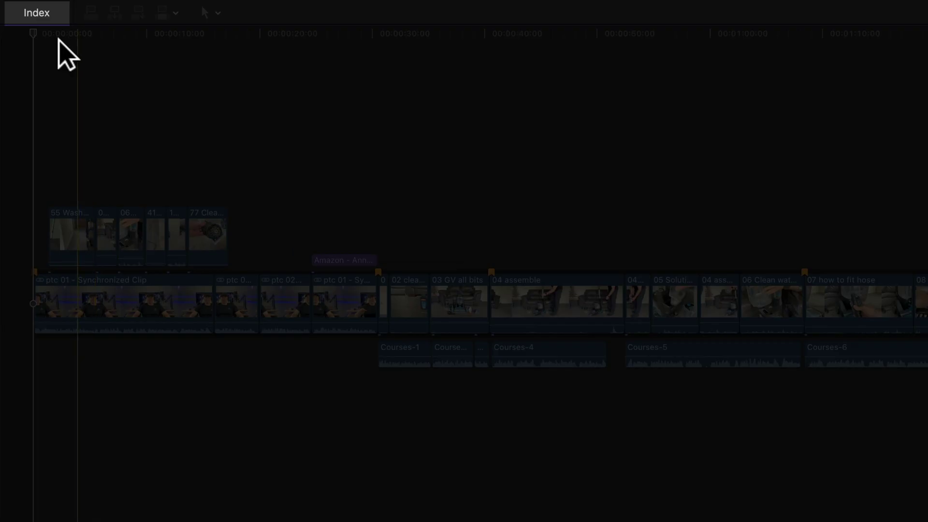
# Step: In Final Cut Pro, list only chapter markers in the timeline index and visit the Inside the box, assembly, and hose and attachments chapters
pyautogui.click(34, 8)
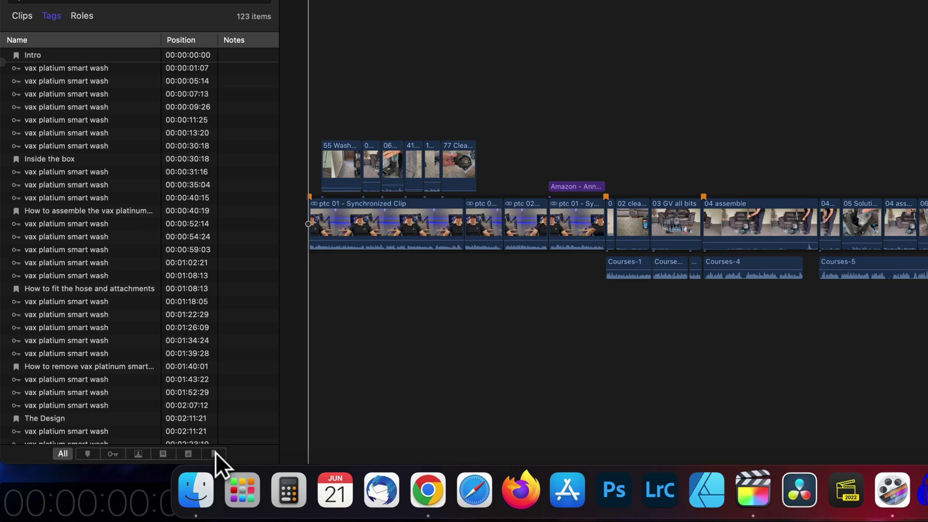
pyautogui.click(216, 453)
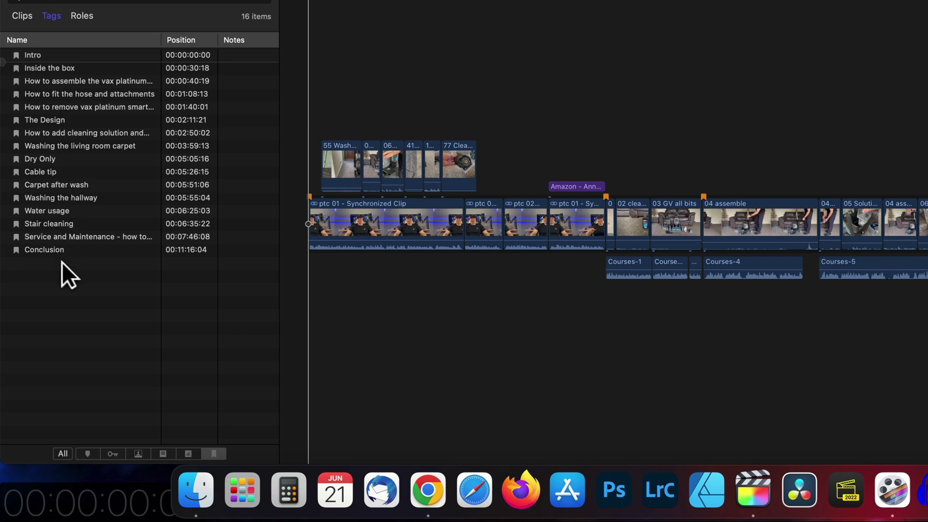
pyautogui.click(51, 67)
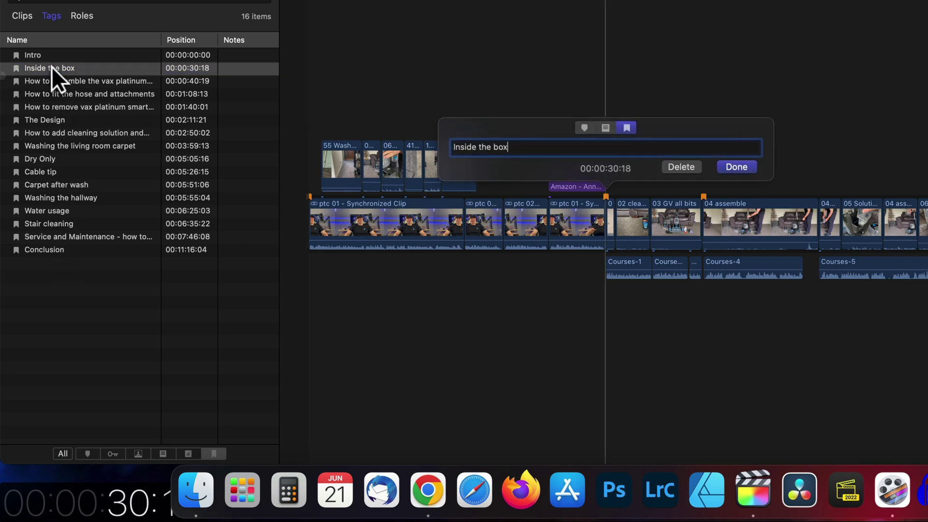
pyautogui.click(60, 82)
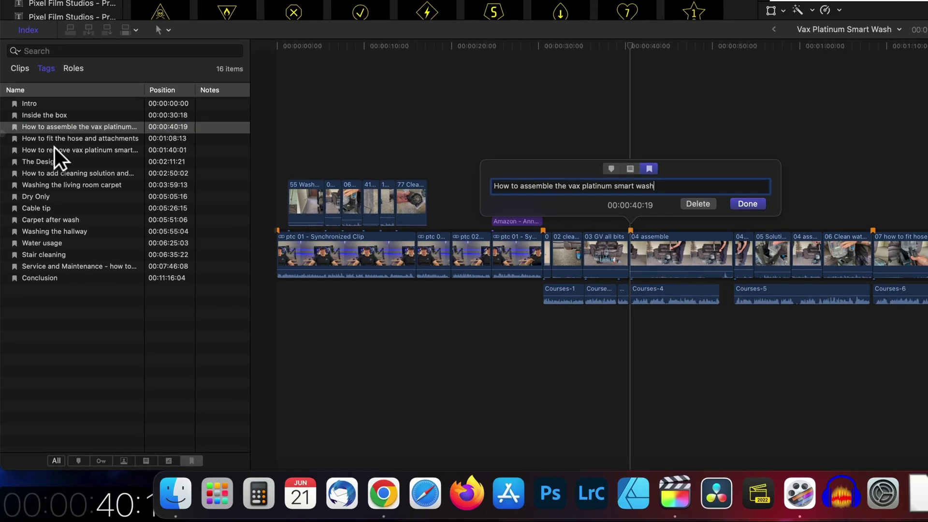
pyautogui.click(63, 94)
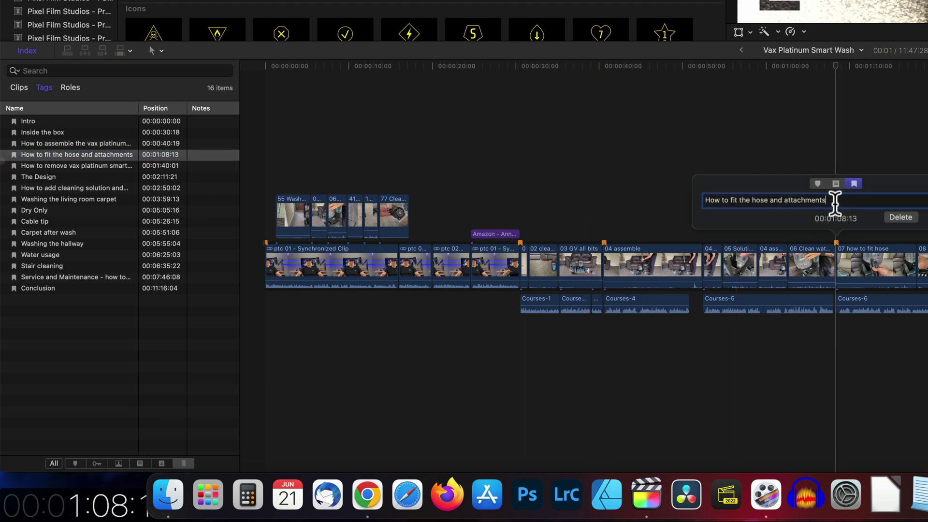